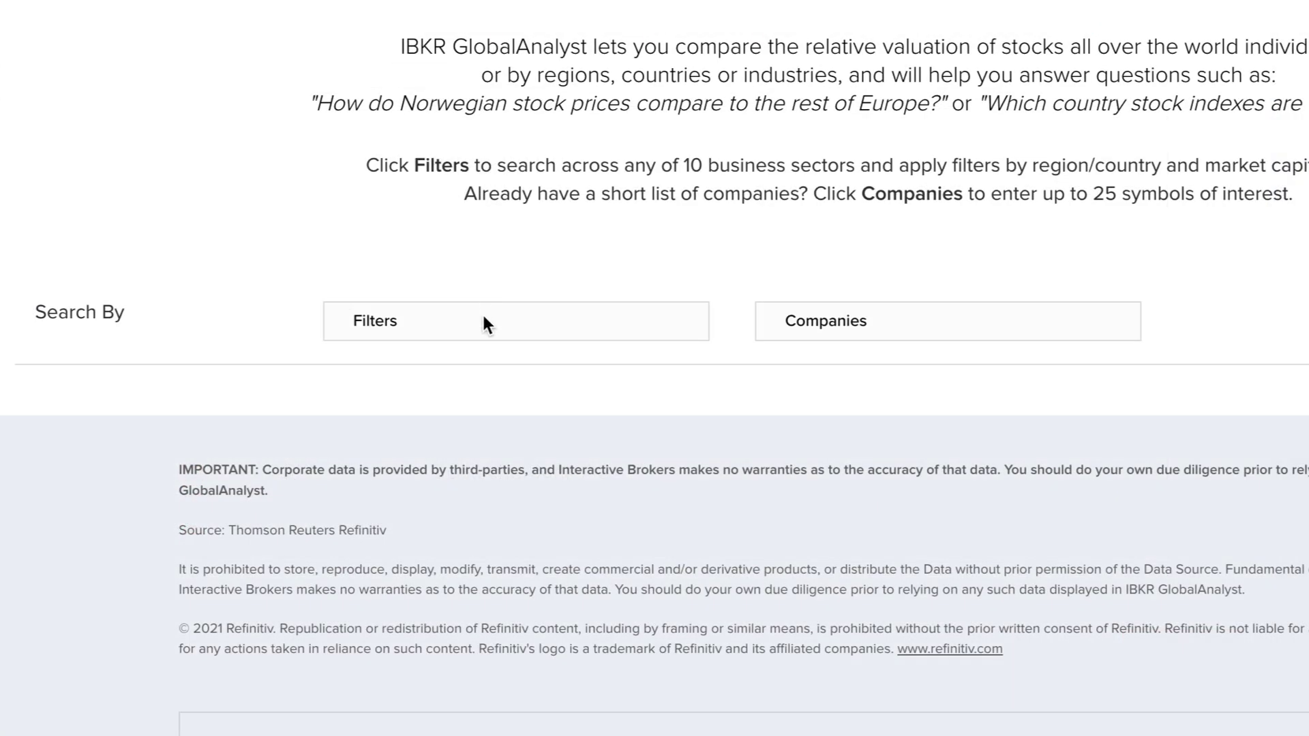
Switch the GlobalAnalyst search to the Filters form.
click(484, 323)
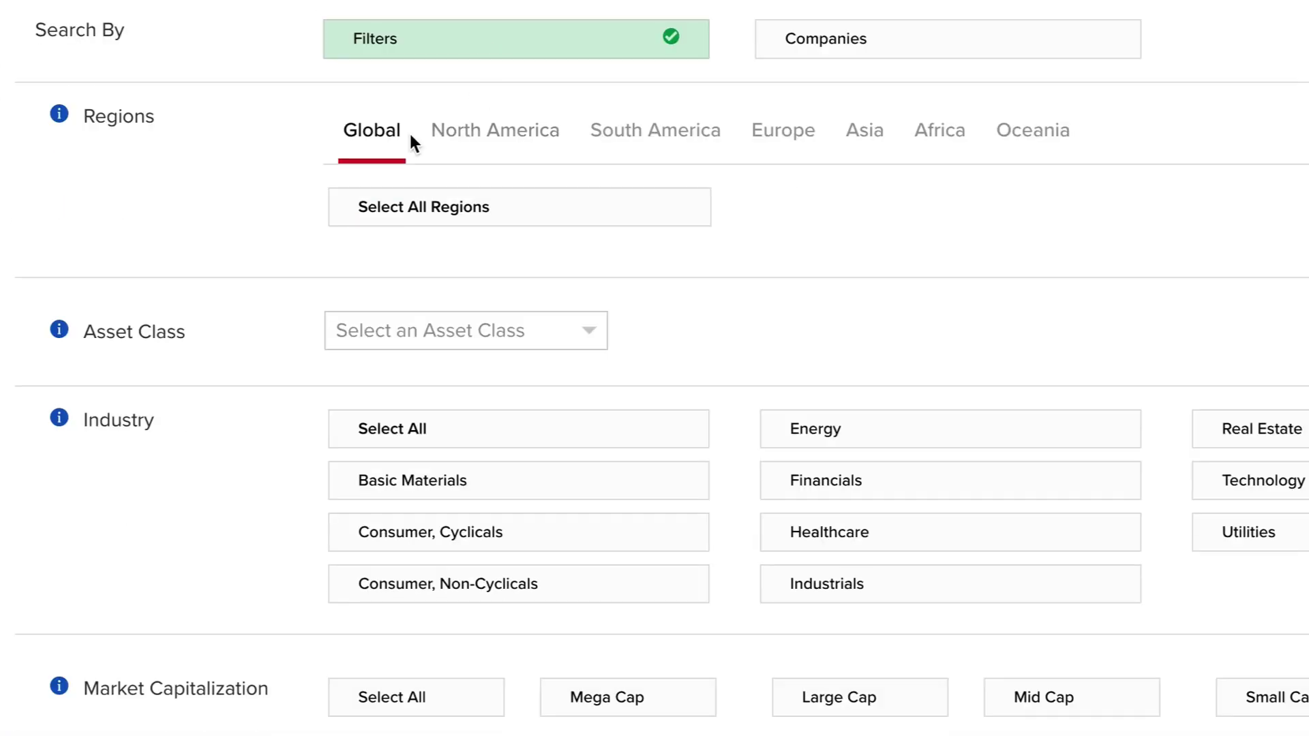
Select United Kingdom, Germany and France under the Europe regions.
click(767, 134)
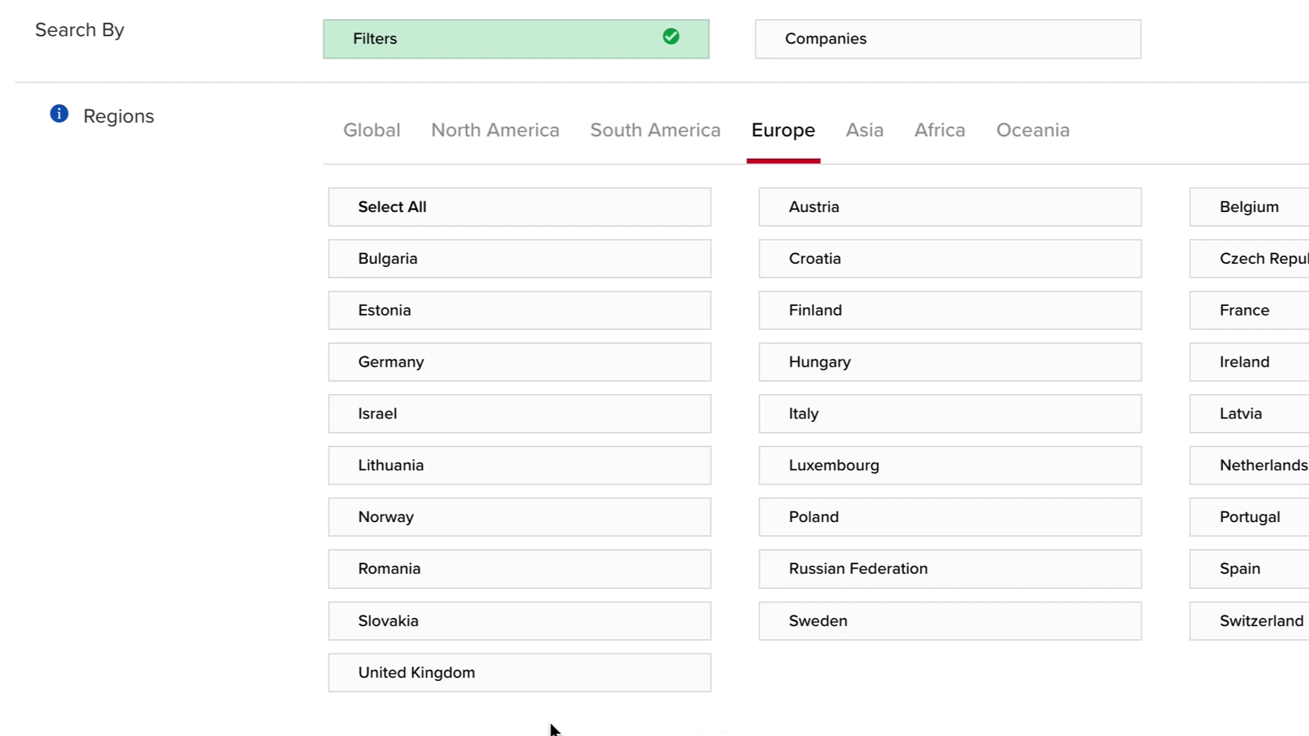
click(494, 688)
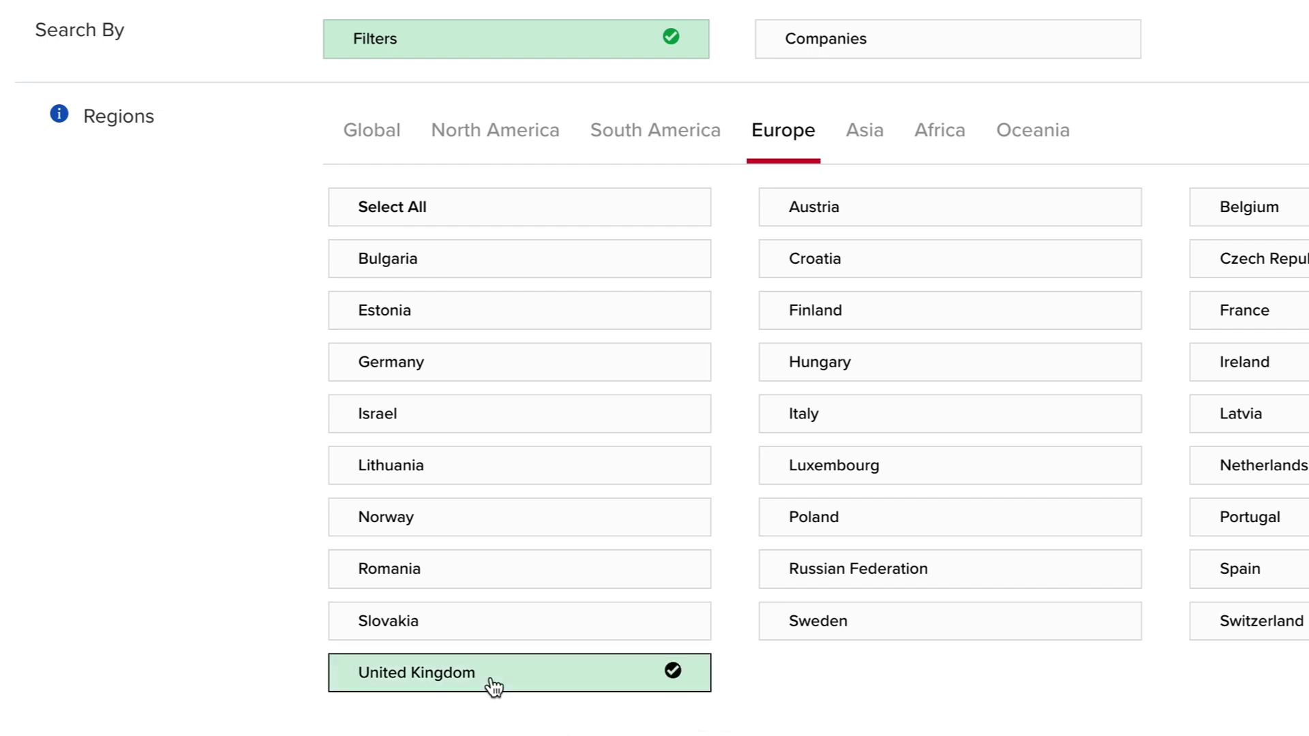
click(452, 360)
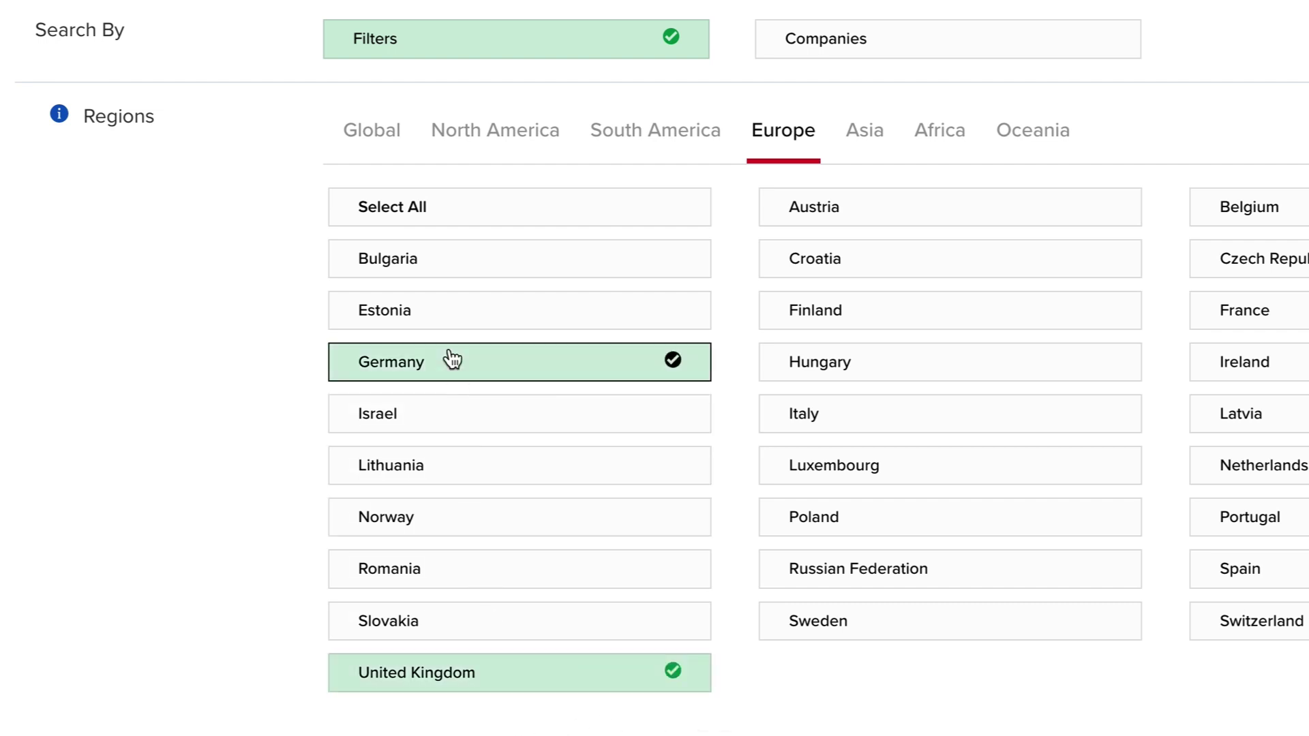
click(1262, 317)
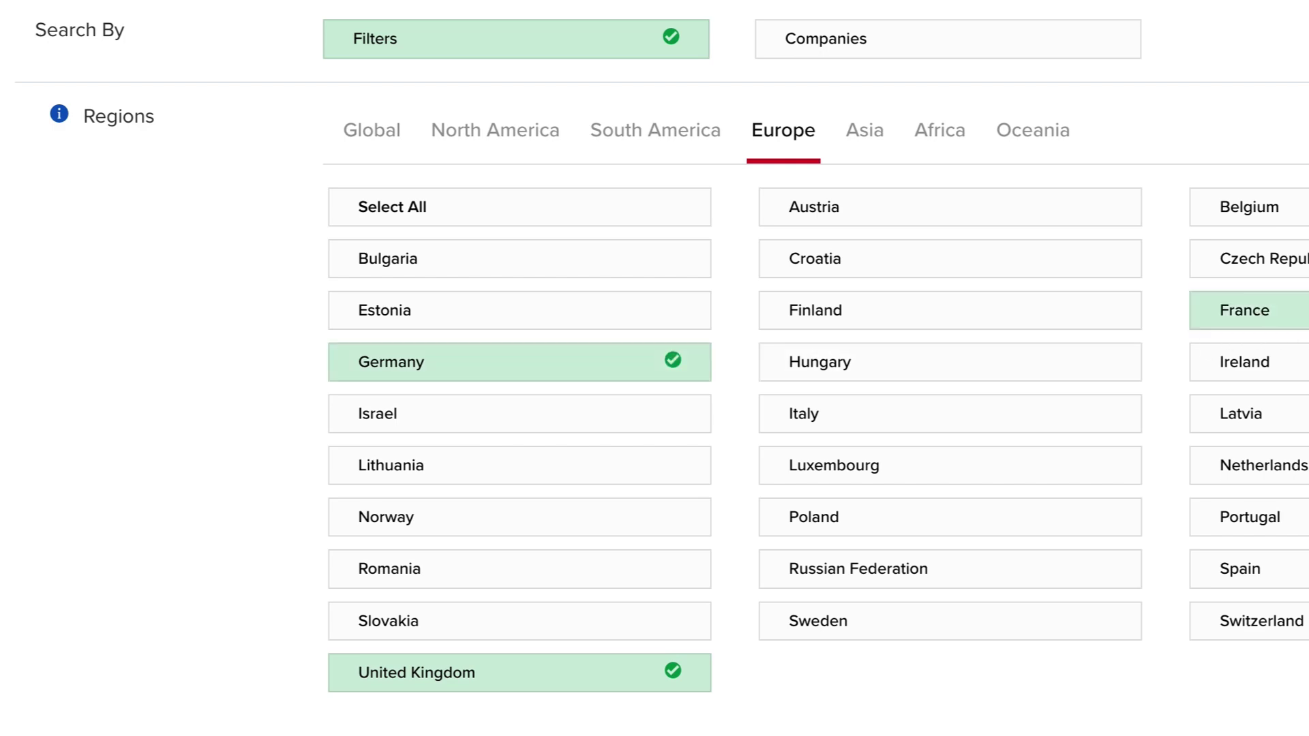
scroll(655, 368, down, 8)
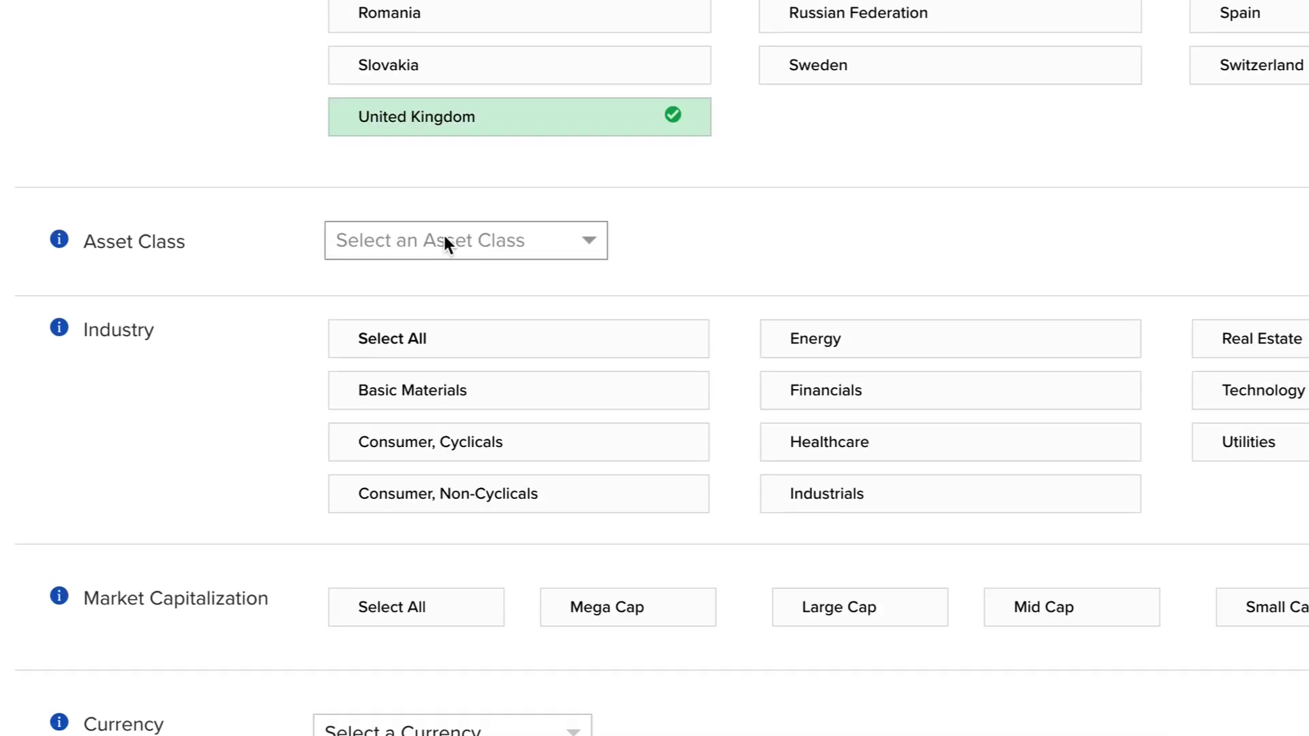
Limit the asset class to Stocks in the Consumer, Non-Cyclicals industry.
click(445, 244)
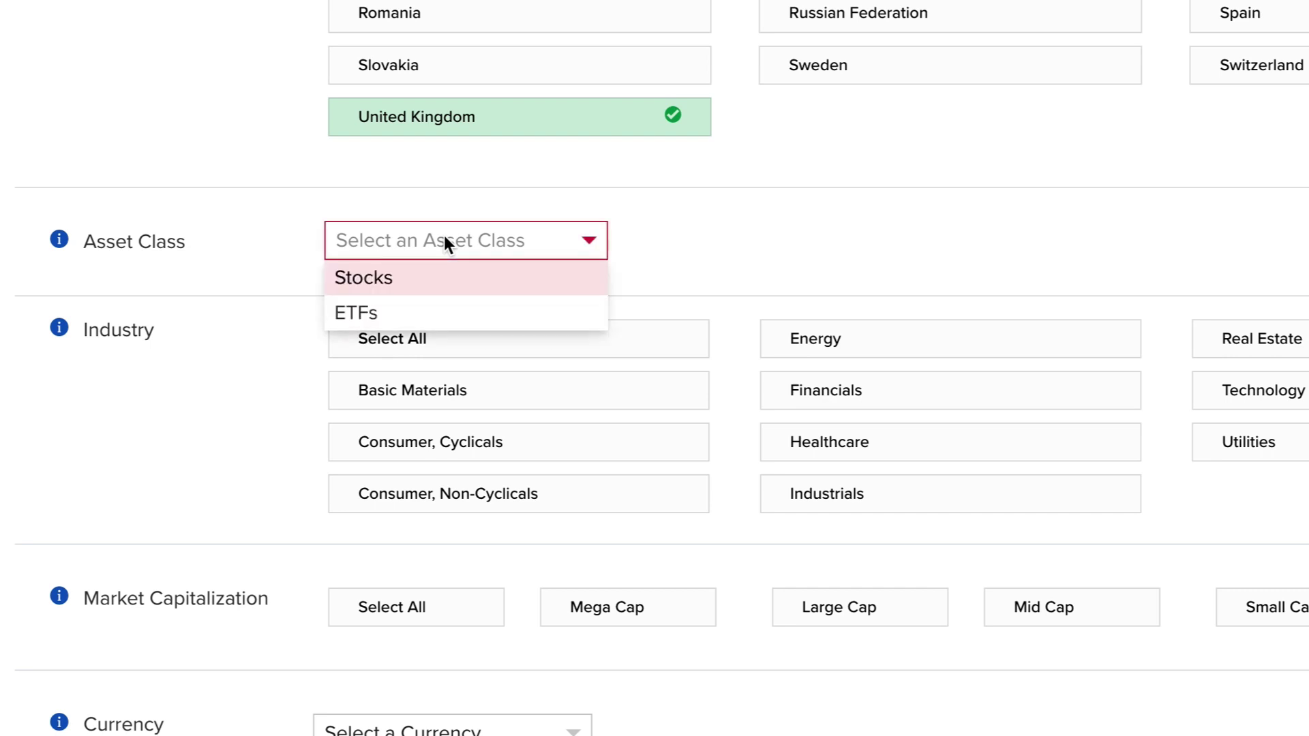
click(420, 276)
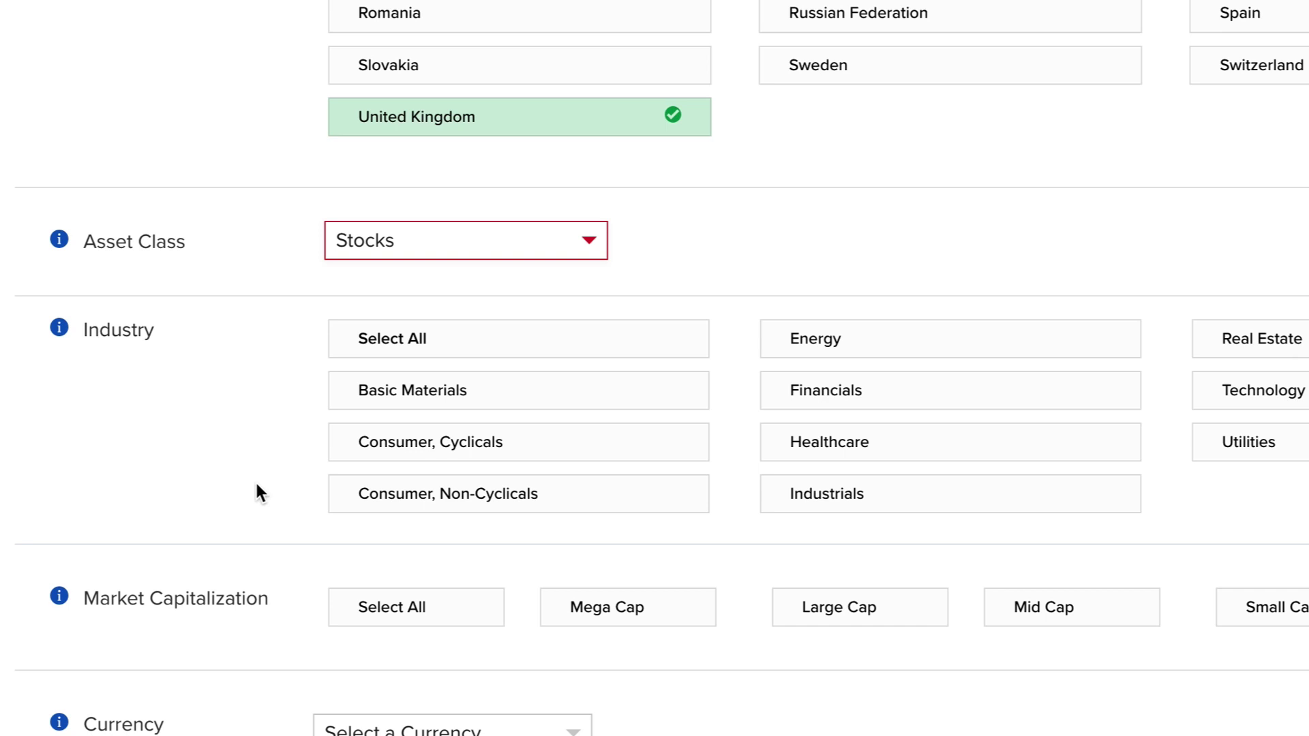
click(401, 498)
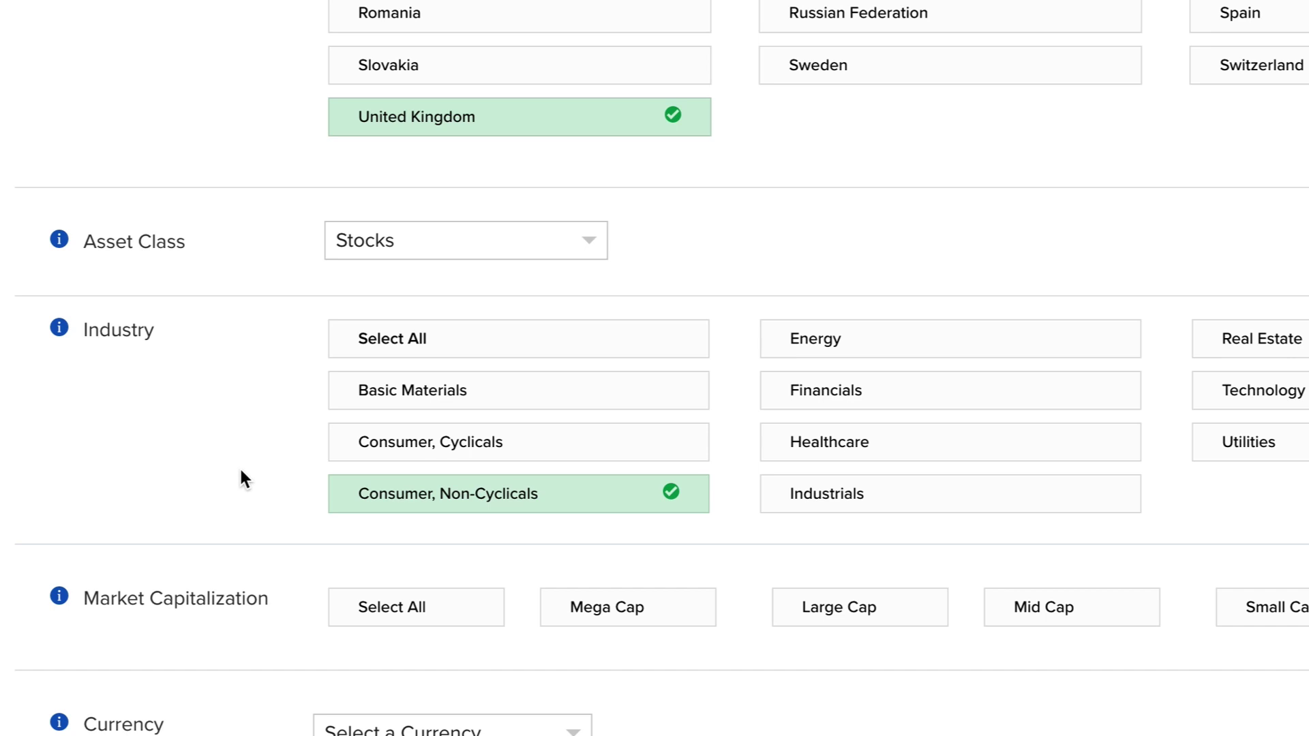
scroll(242, 476, down, 2)
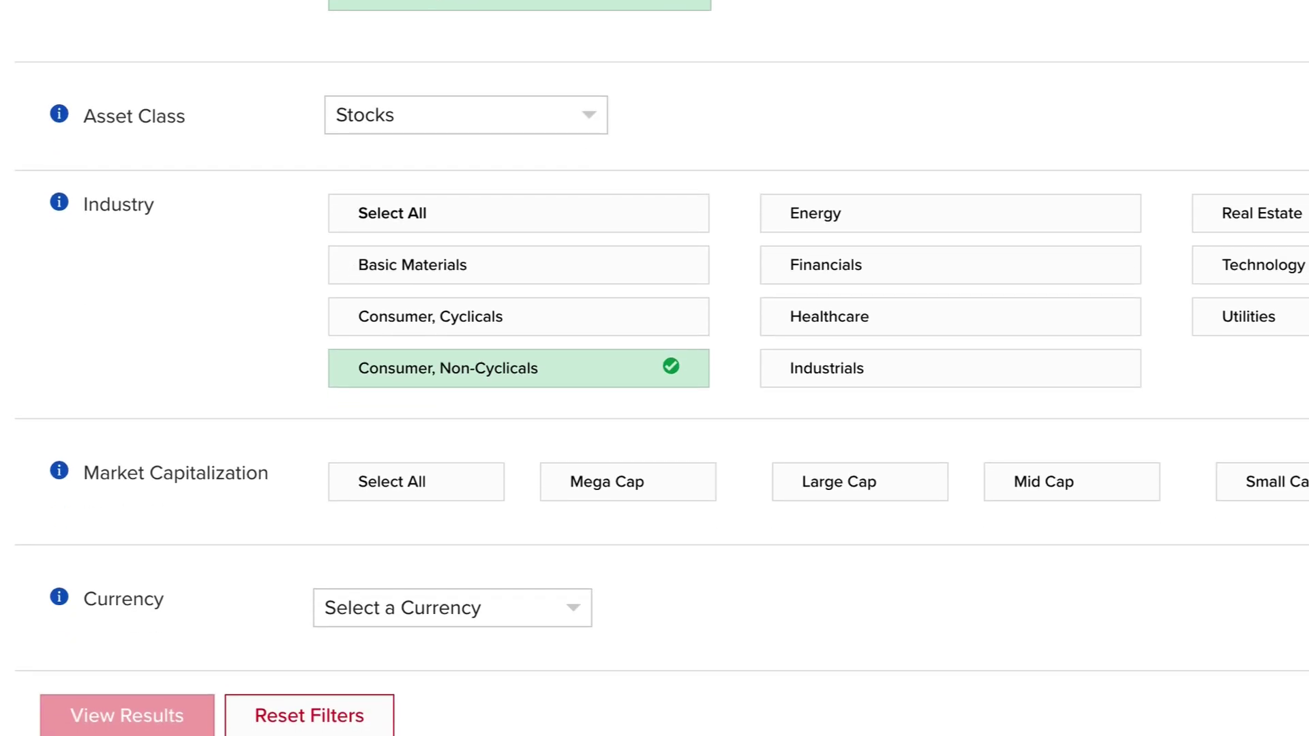
Set market capitalisation to Small Cap and currency to Euro (EUR).
click(1269, 482)
click(467, 611)
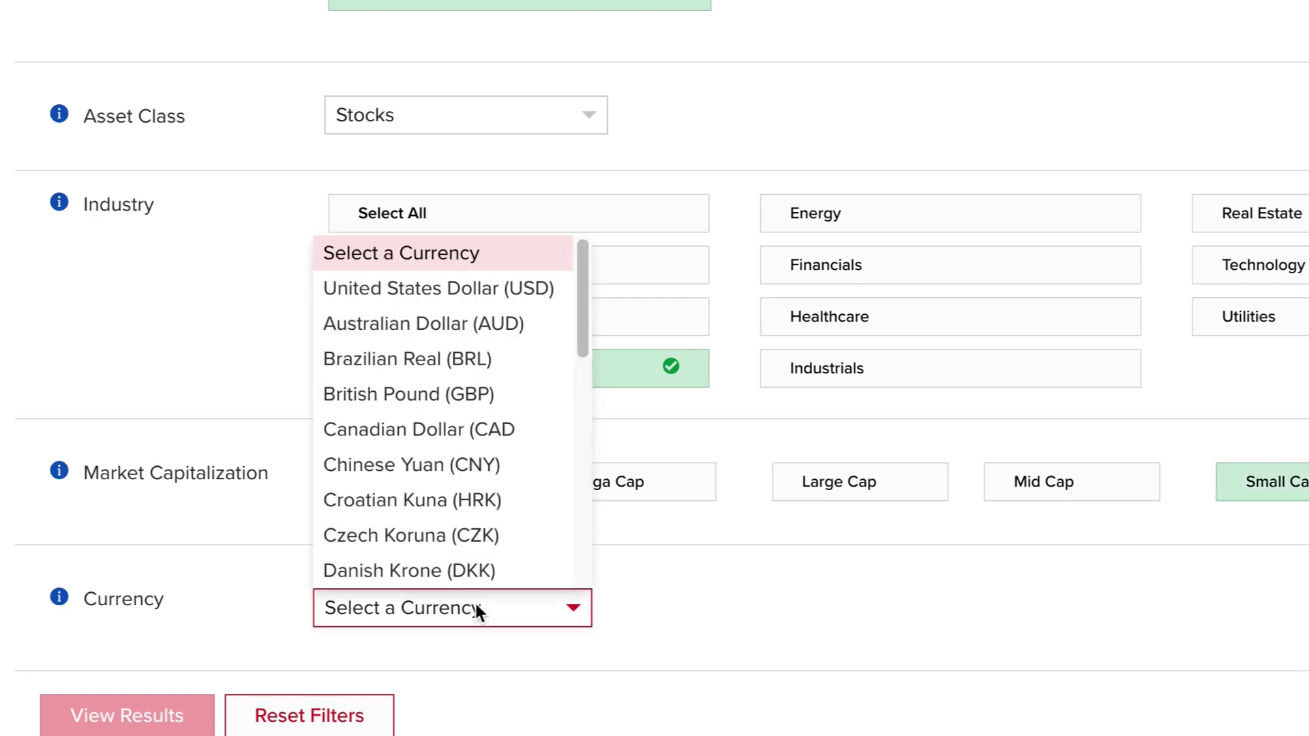
scroll(521, 463, down, 1)
click(489, 556)
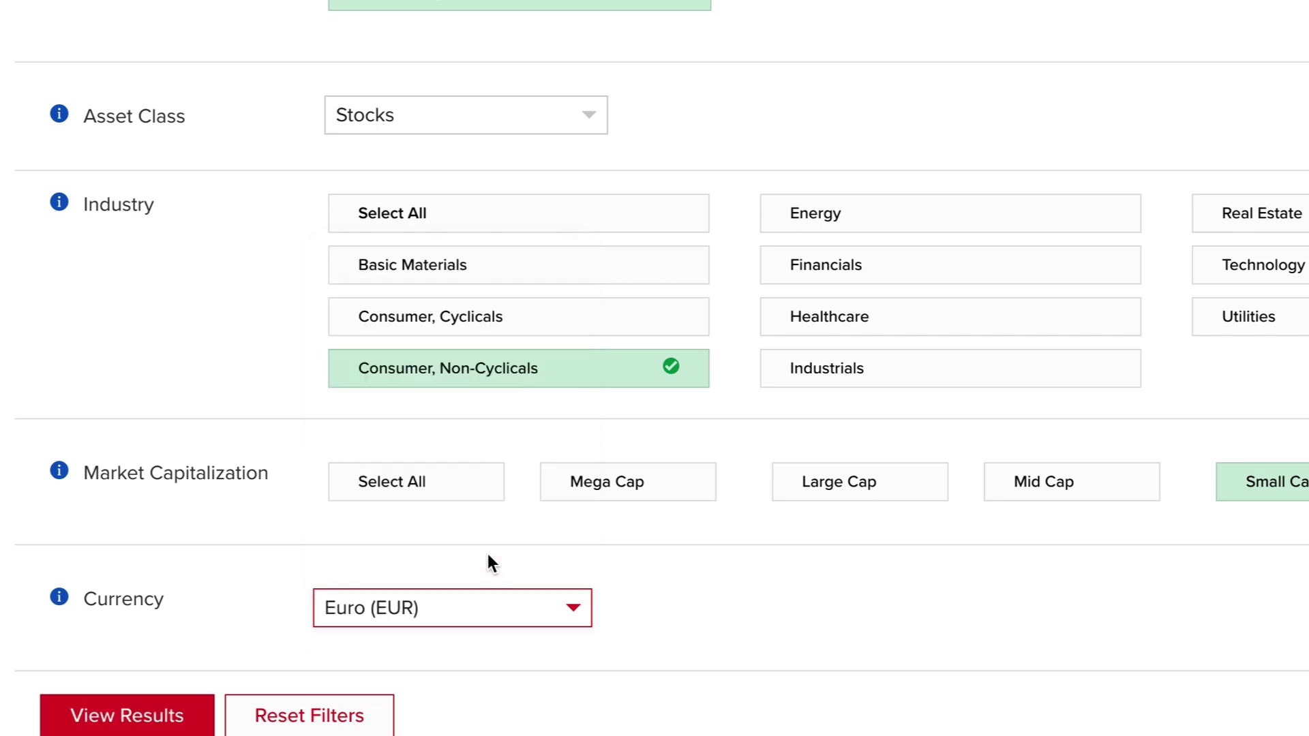
scroll(488, 554, down, 1)
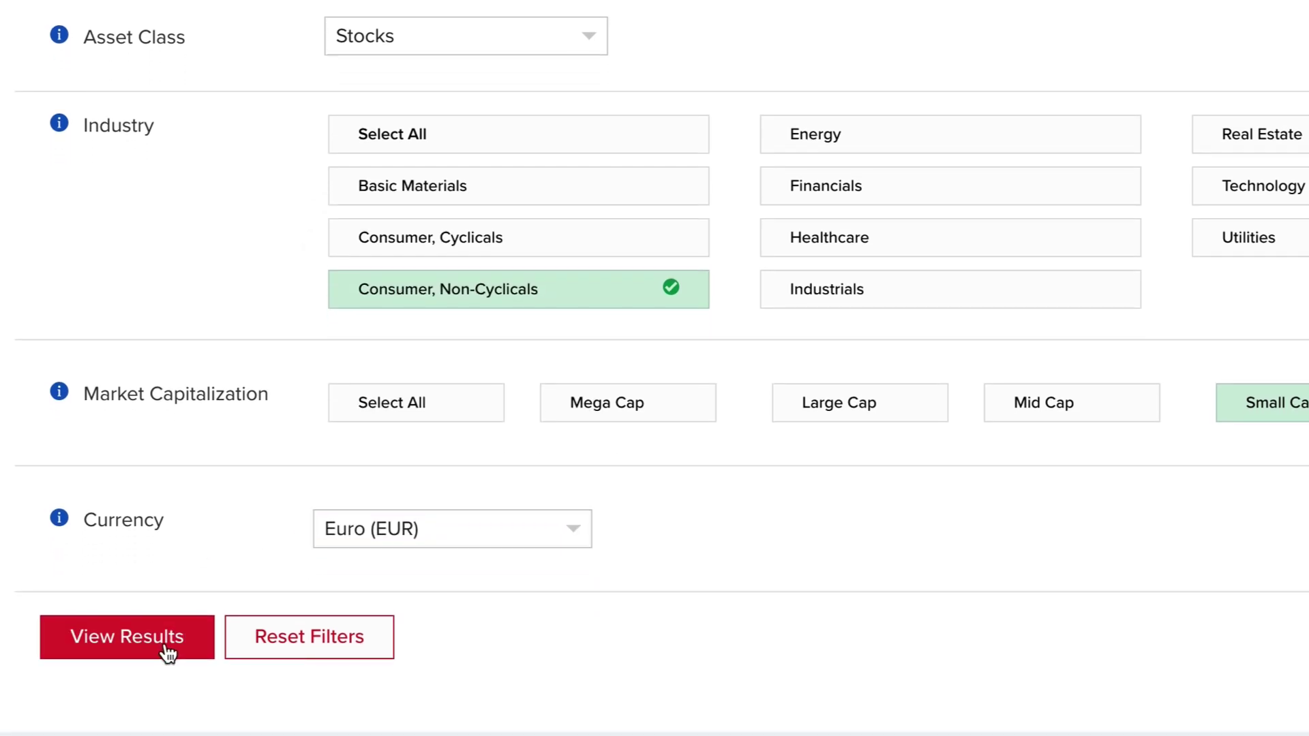
View the 26 matching stocks and sort them by P/E, lowest first.
click(167, 653)
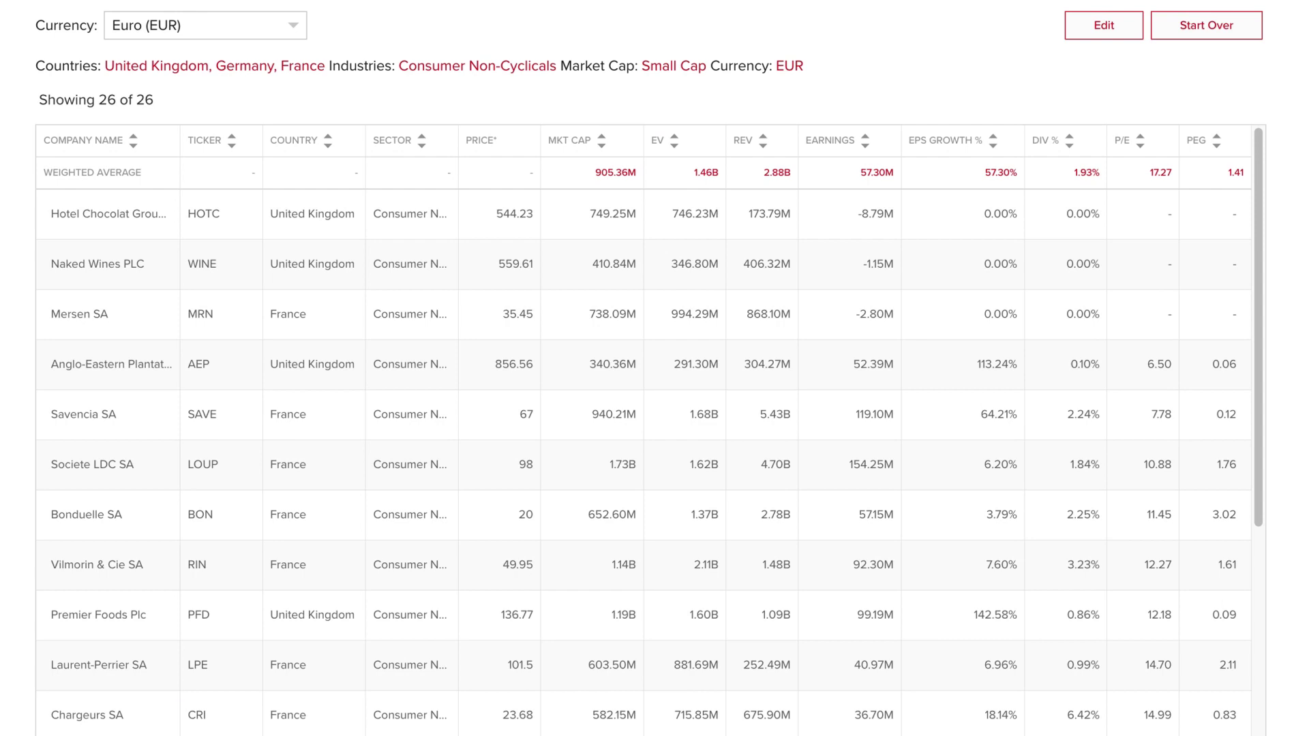
drag(1257, 157, 1254, 296)
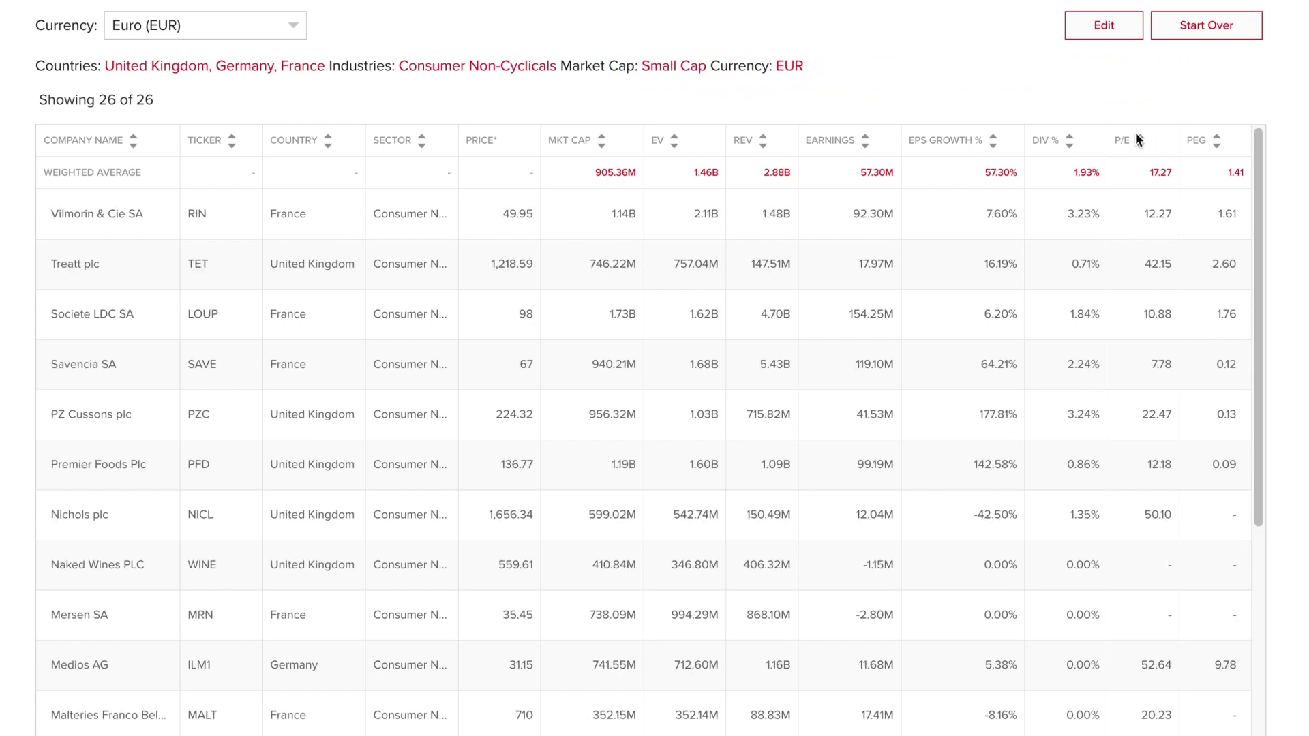
click(1140, 142)
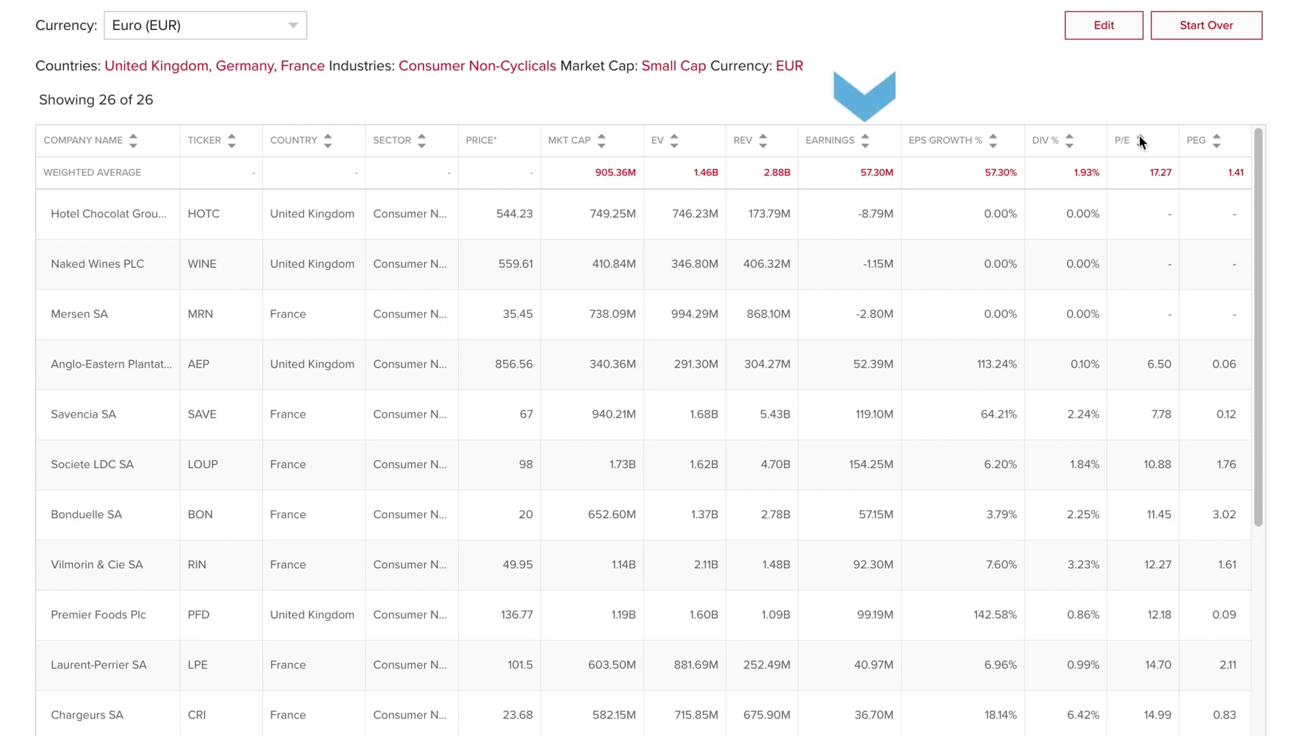
Sort the small-cap results by earnings, highest first.
click(865, 138)
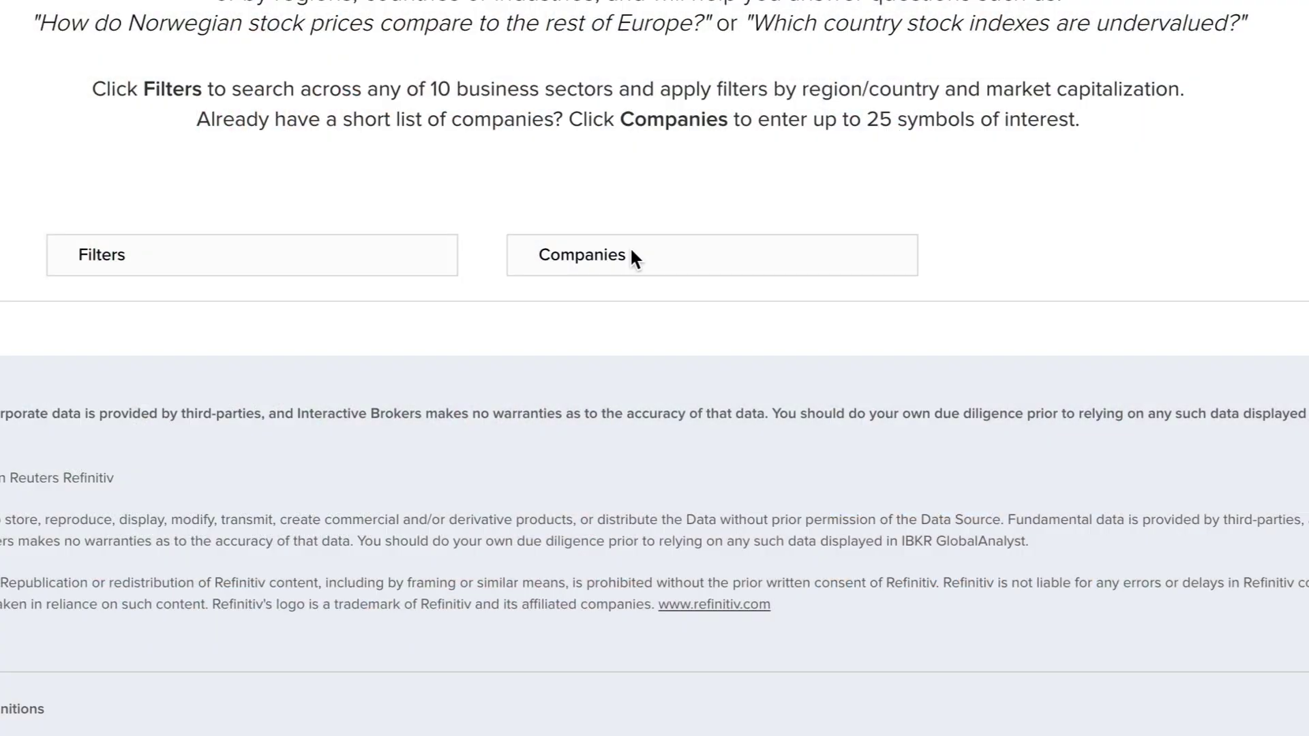
Switch to company search and add Deutsche Bank AG via ticker DBK.
click(631, 251)
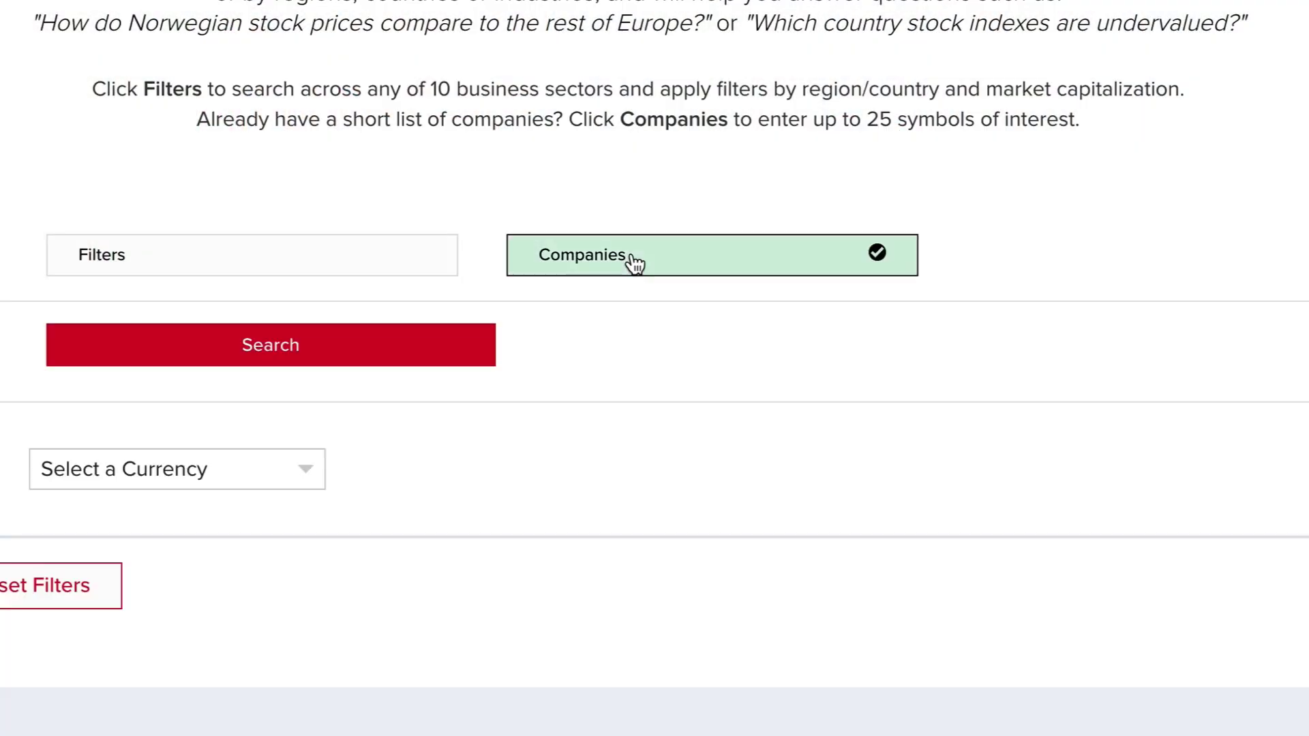
click(439, 364)
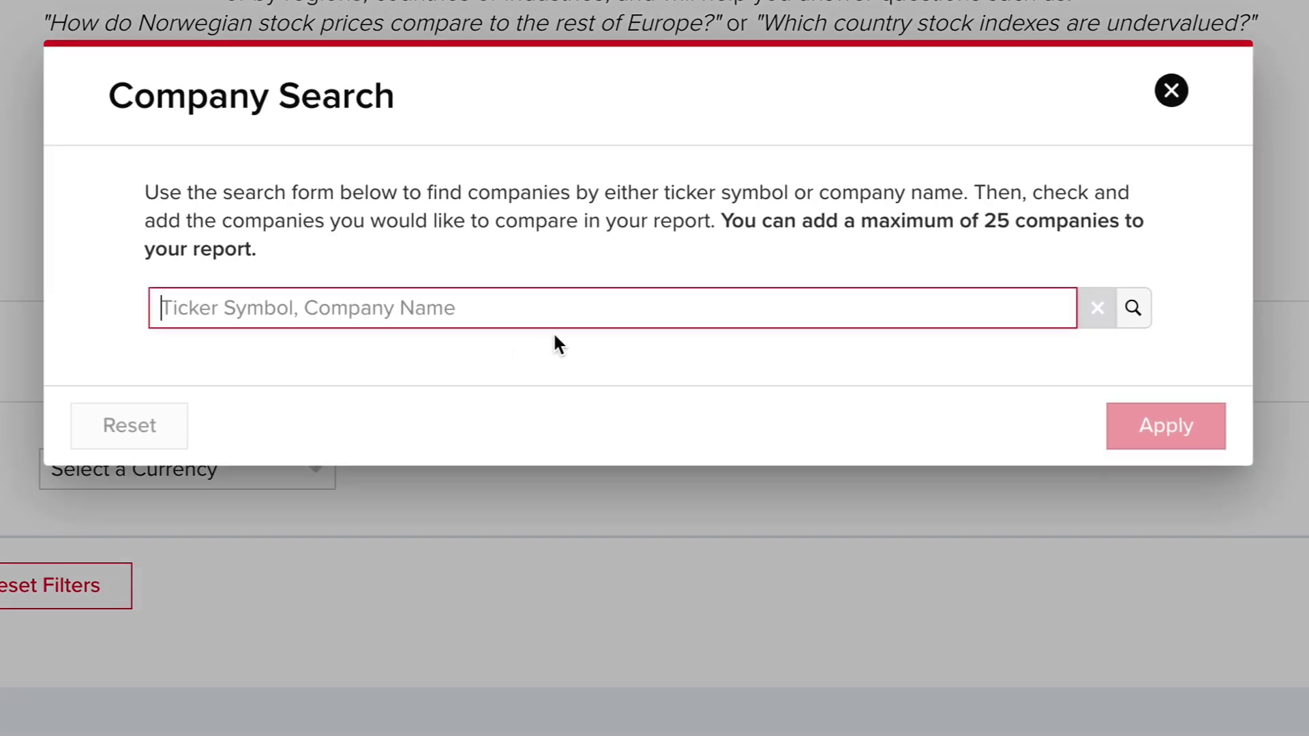
text(DBK)
key(Return)
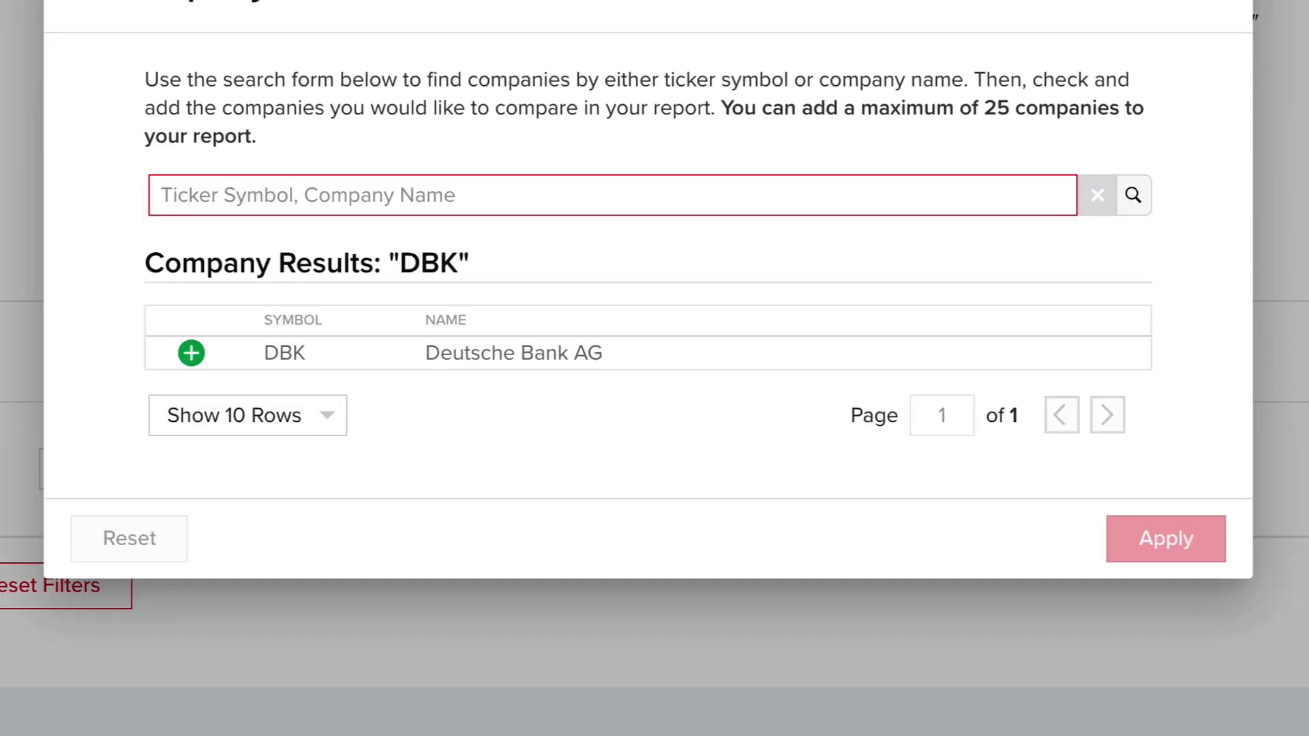
click(192, 360)
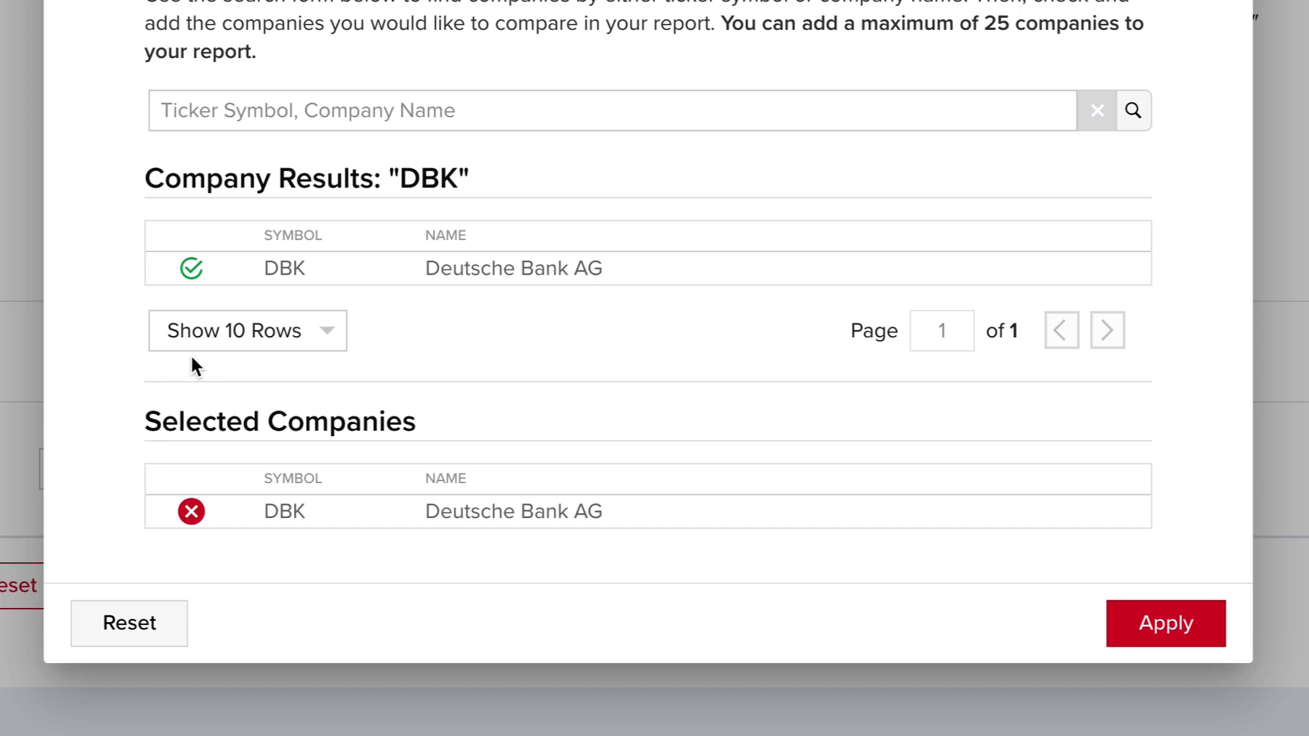
Add HSBC Holdings (HSBC) and Lloyds Banking Group (LLOY) to the selection.
click(240, 95)
text(H)
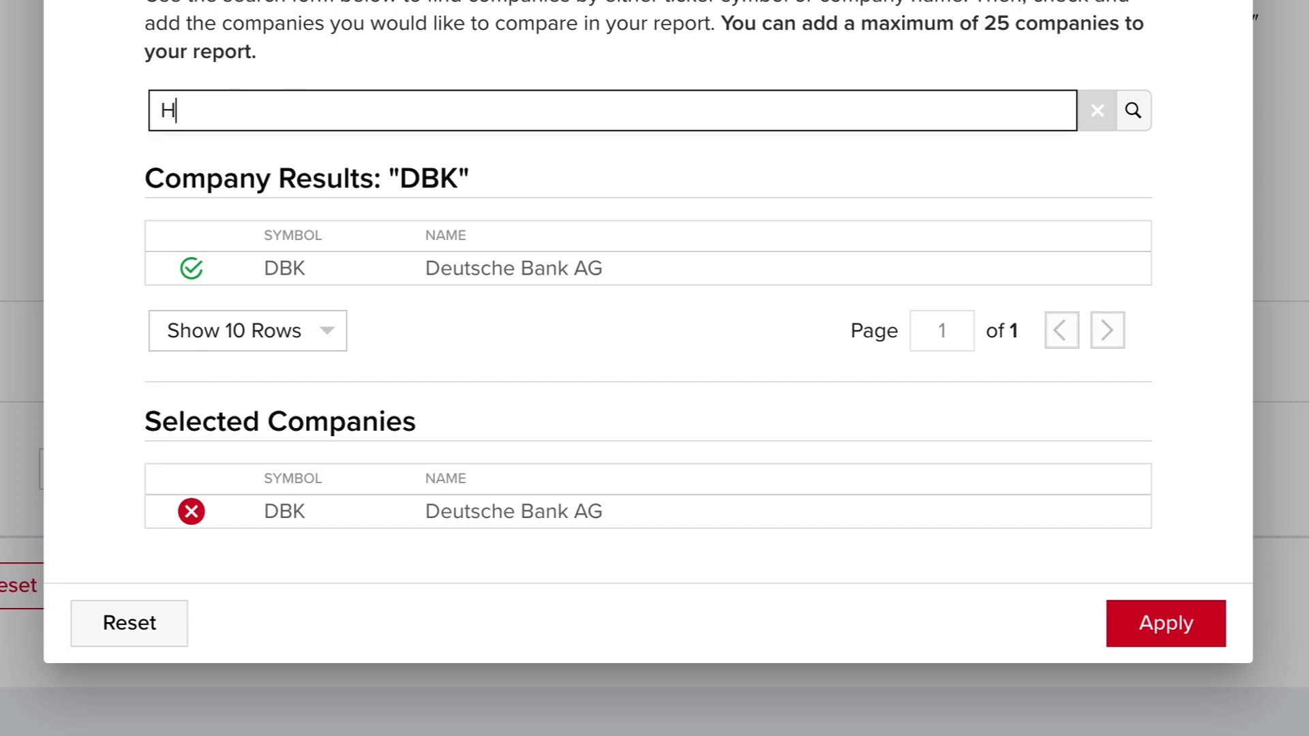
text(SBC)
key(Return)
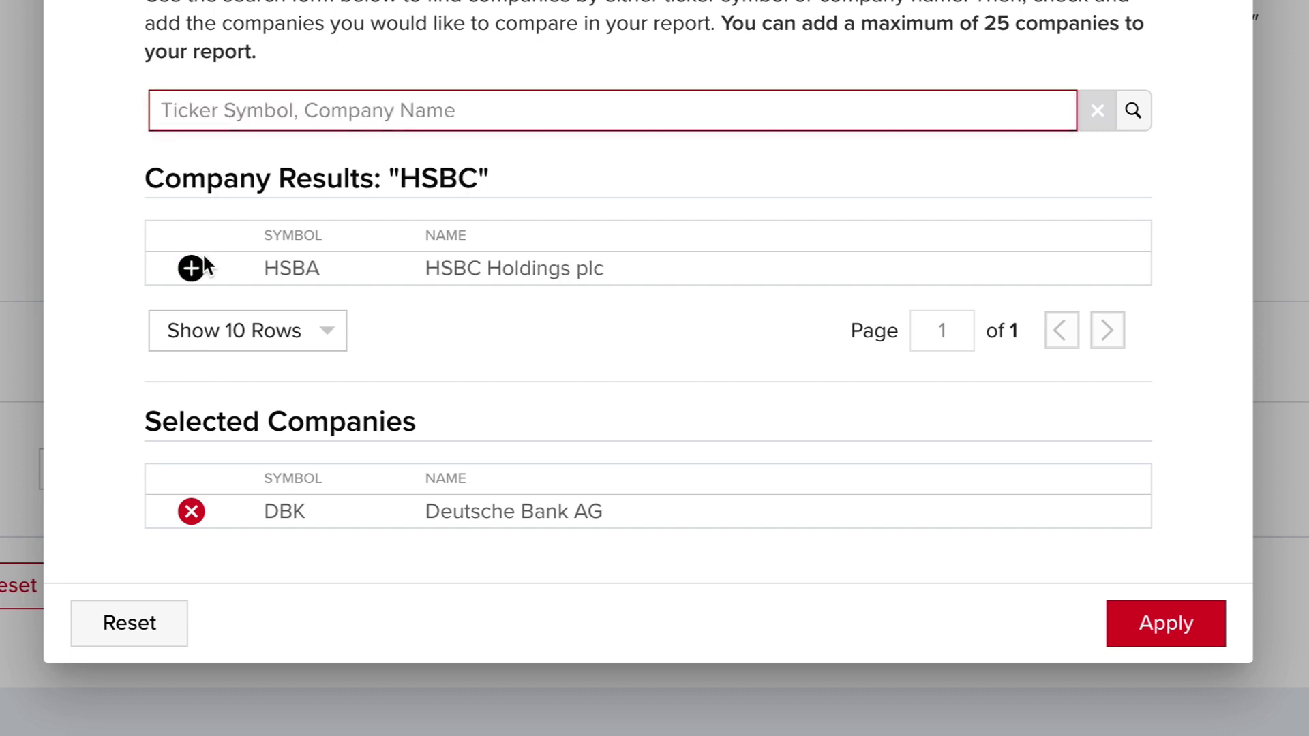
click(194, 266)
text(LLOY)
key(Return)
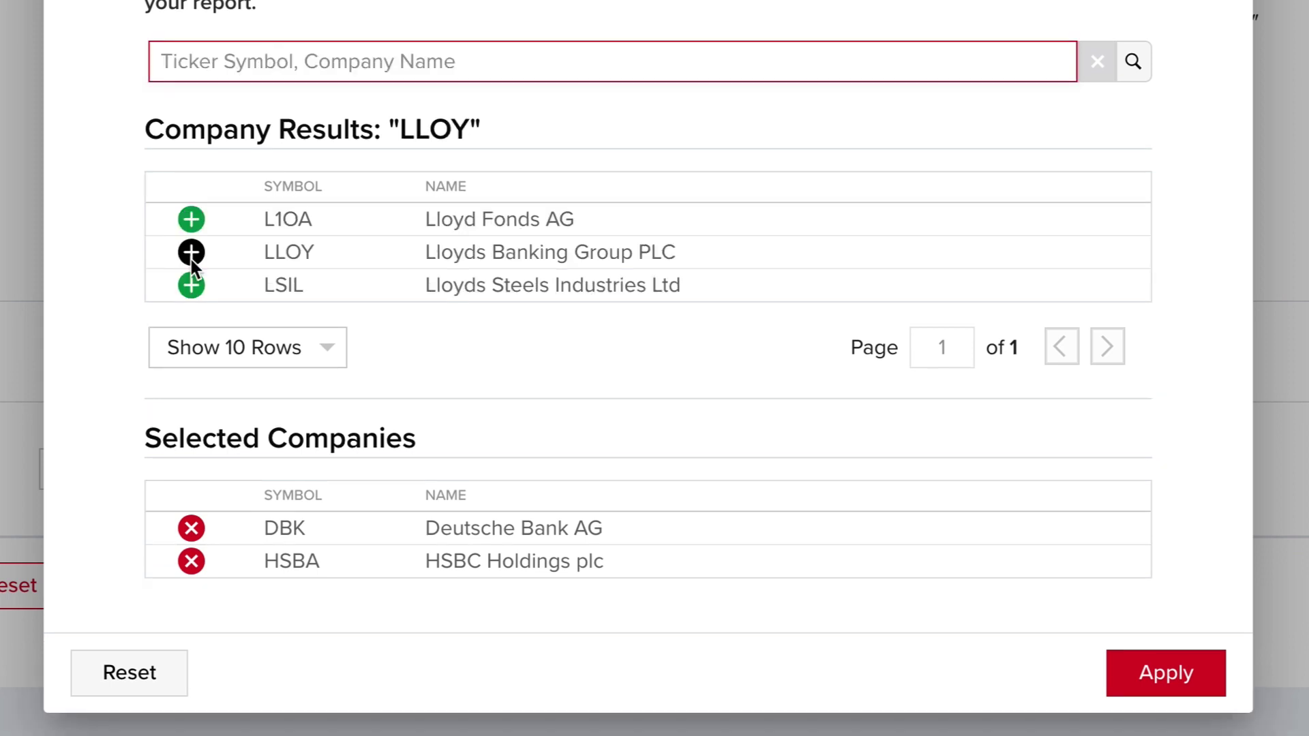
click(191, 255)
Add Barclays PLC (BARC) and apply the four-company selection.
text(BARC)
key(Return)
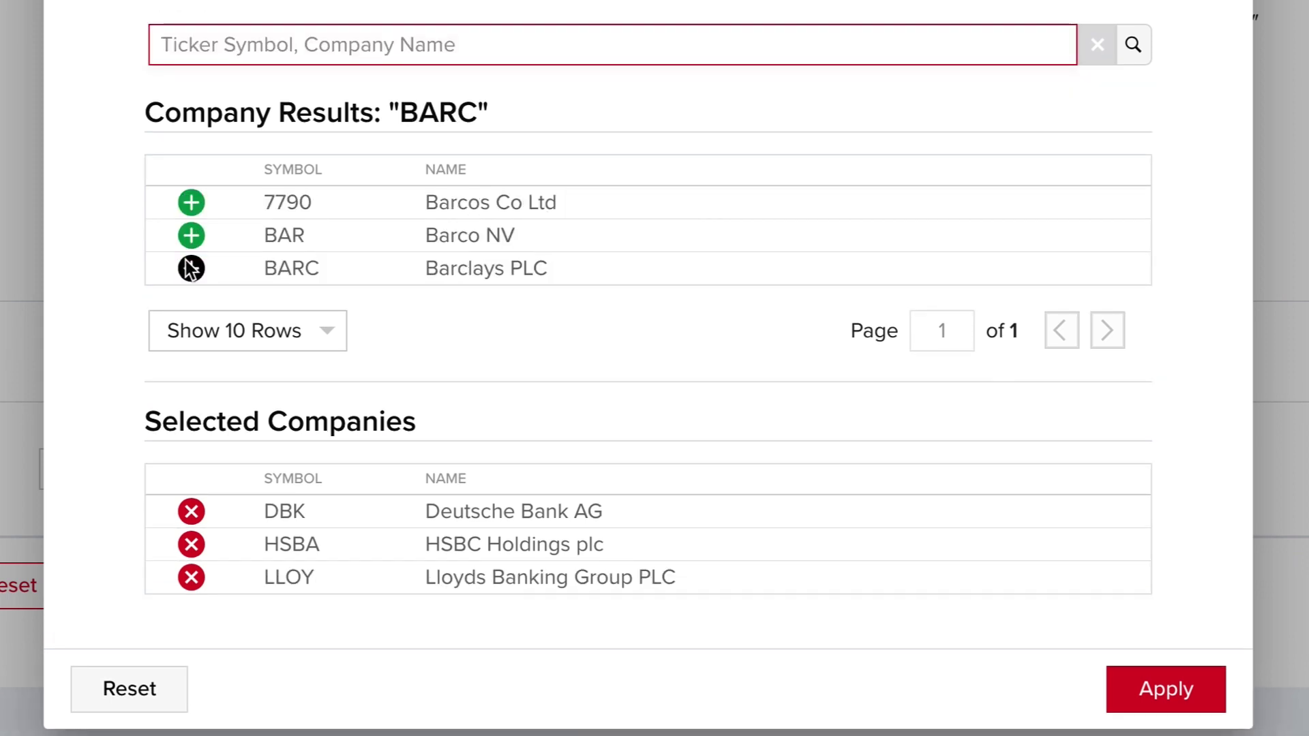
click(191, 267)
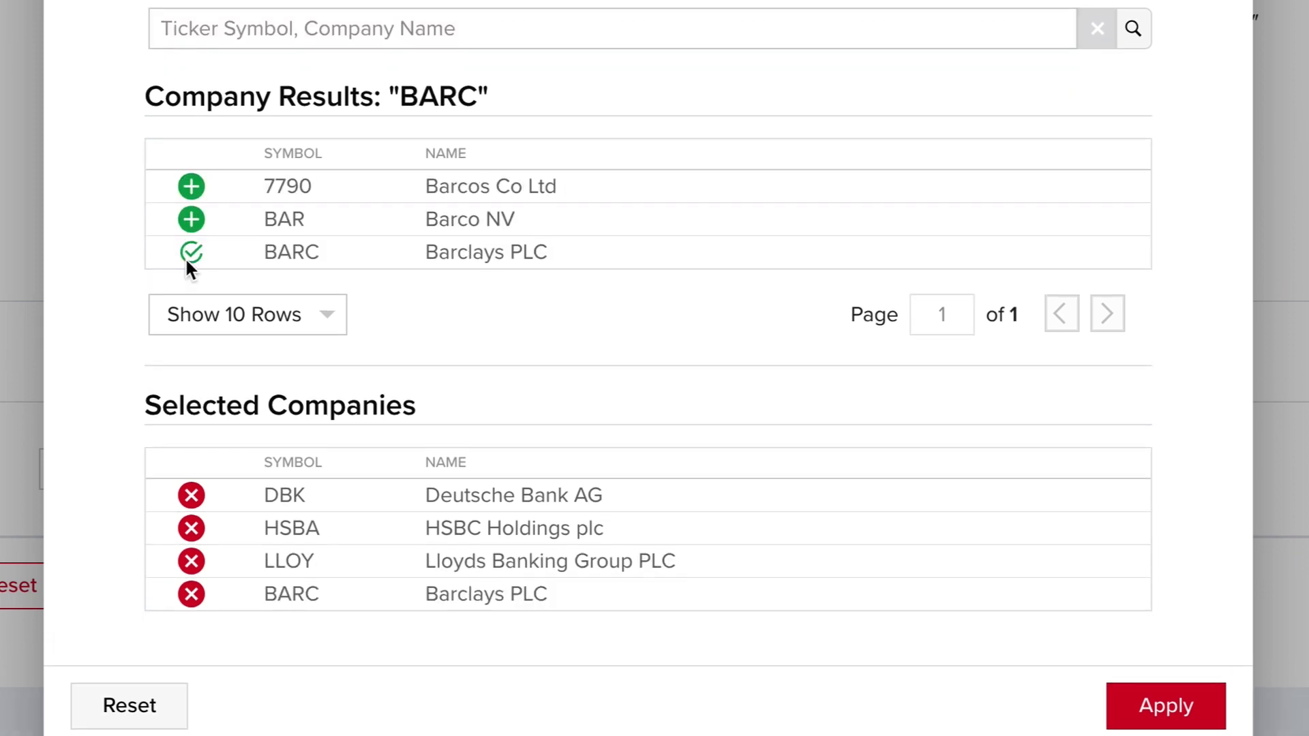
click(1192, 704)
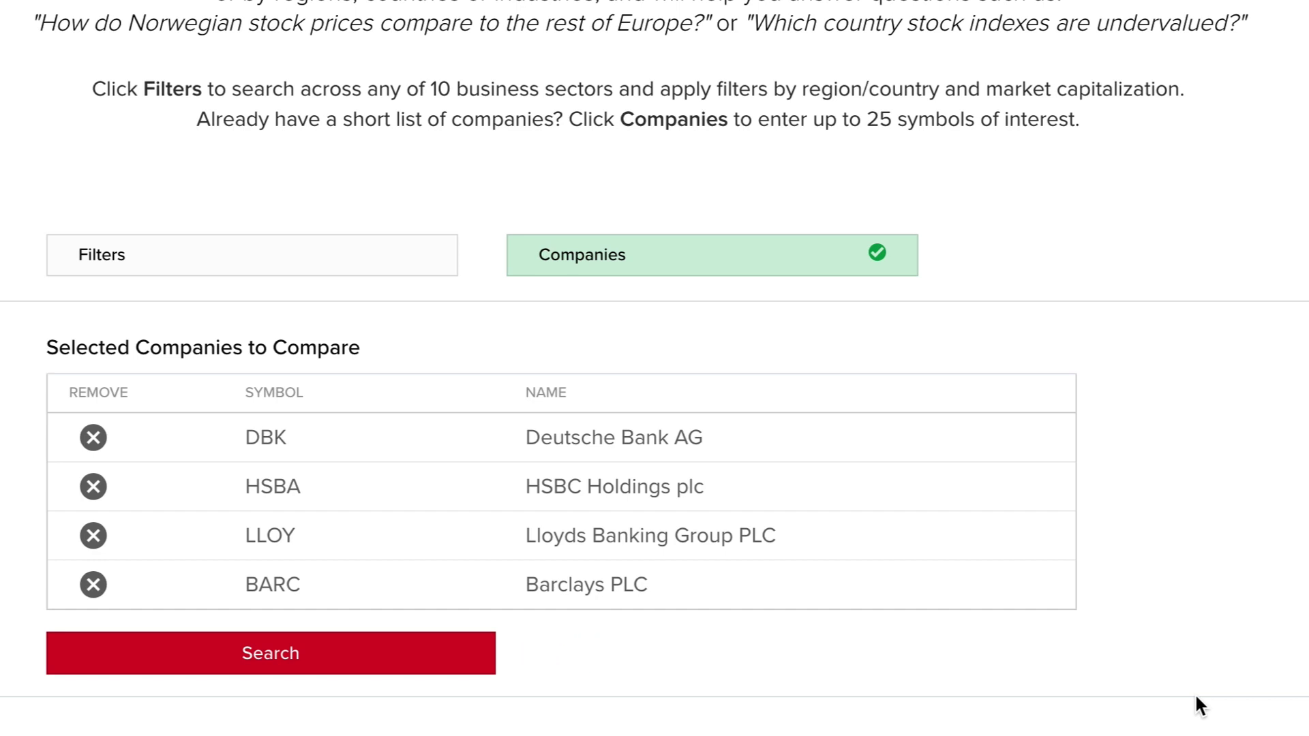
Set the currency to British Pound (GBP) and view the four-bank comparison table.
click(469, 531)
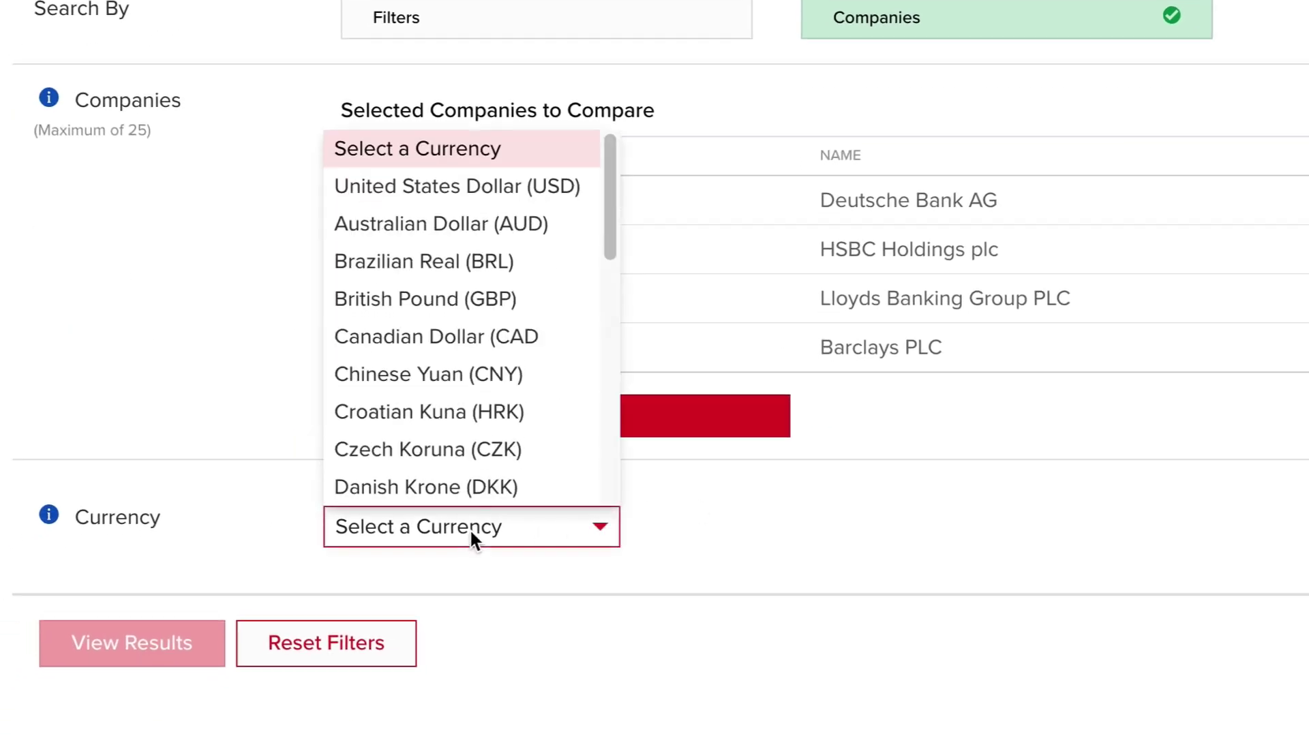
click(420, 298)
click(135, 670)
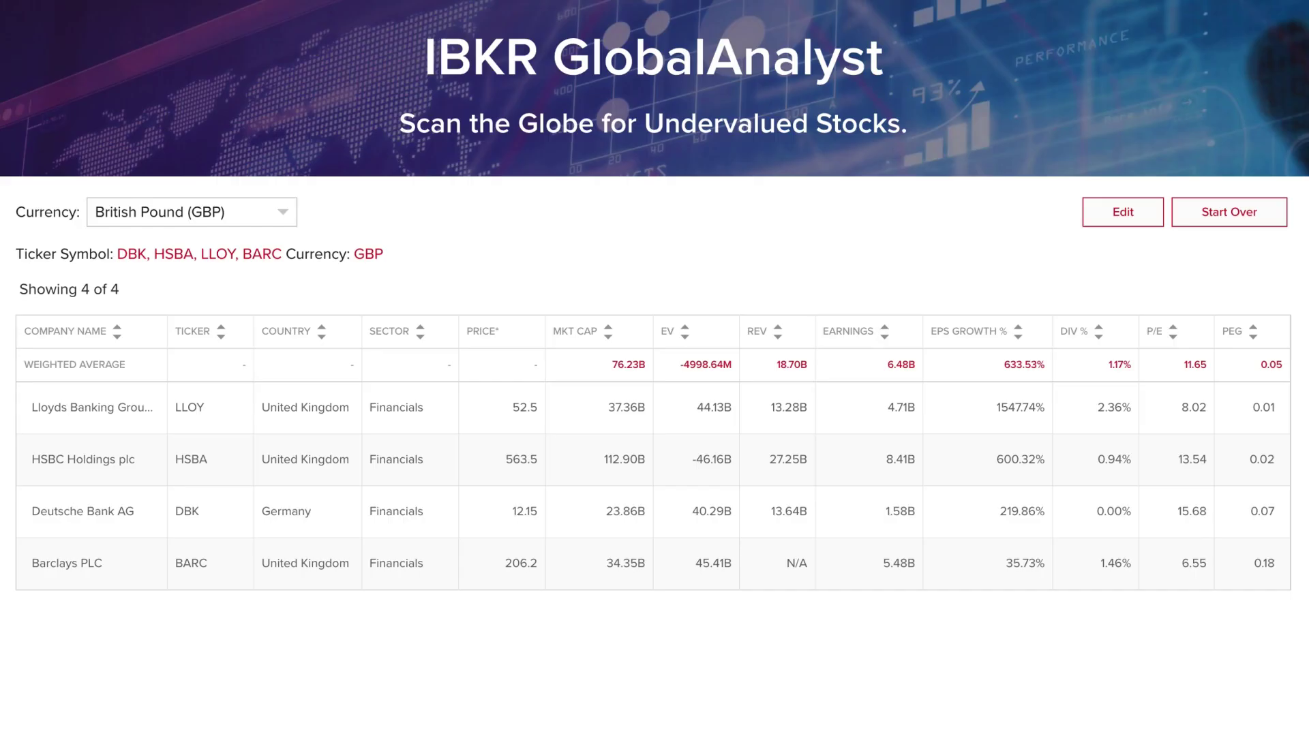
Sort the four banks by market cap, first ascending, then descending.
click(608, 327)
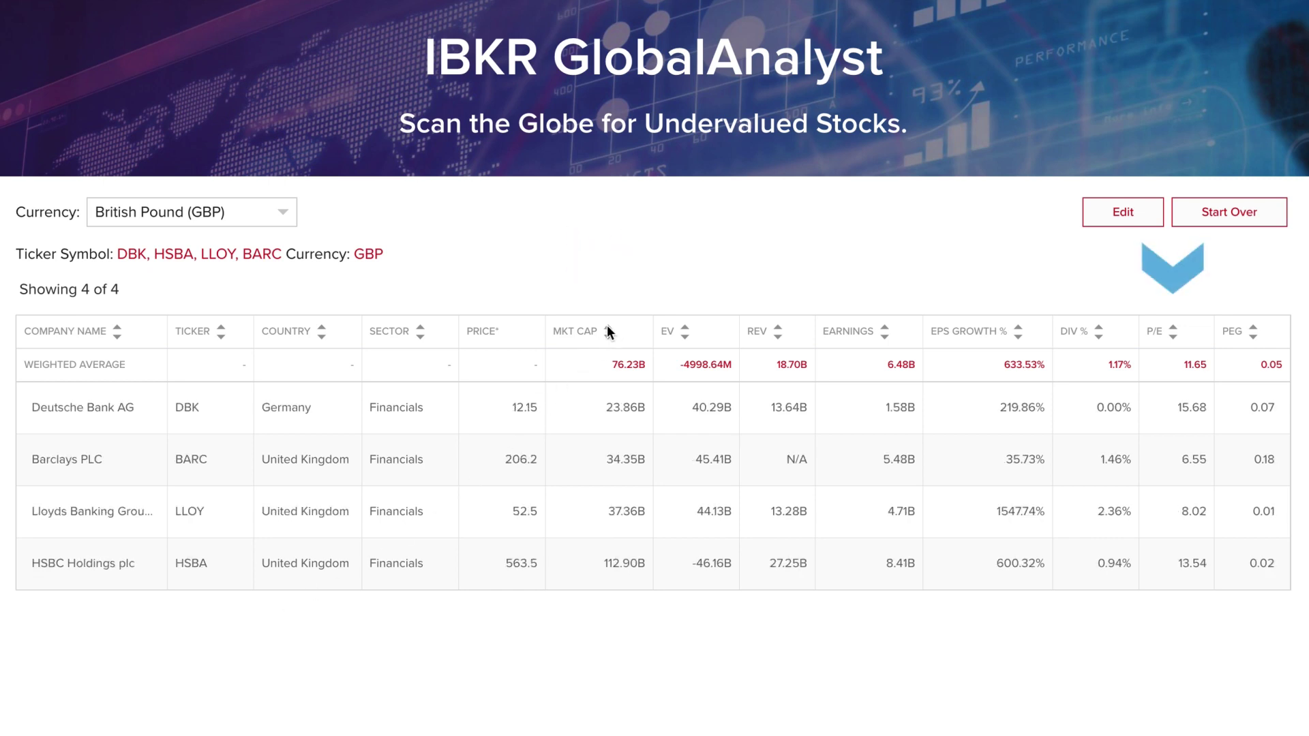
click(607, 327)
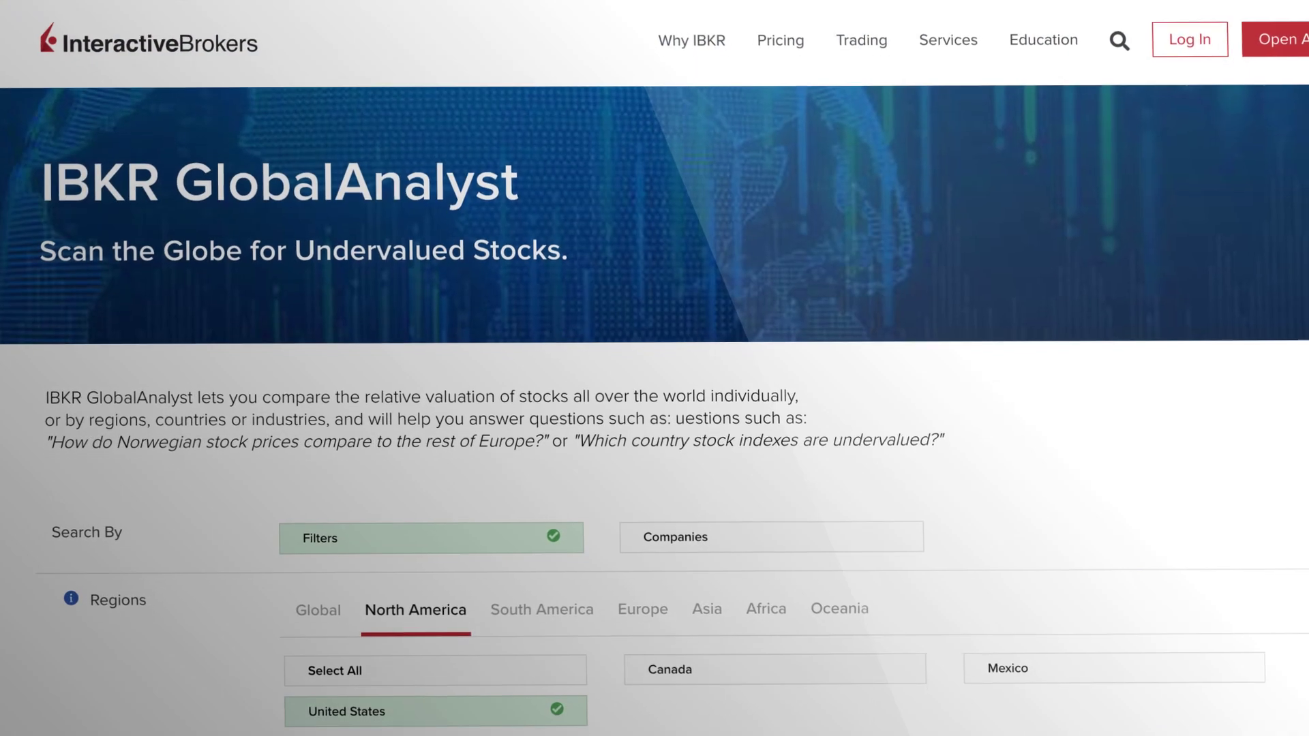